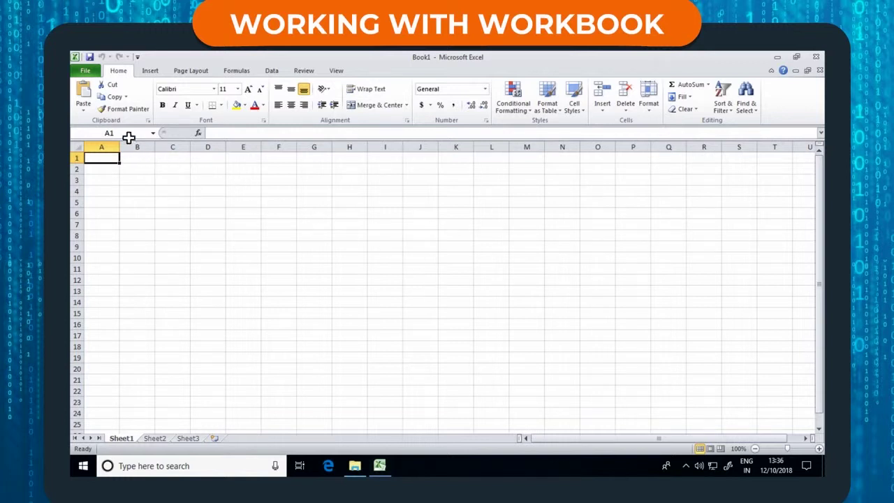
- Create a new workbook from the Blank workbook template
click(85, 72)
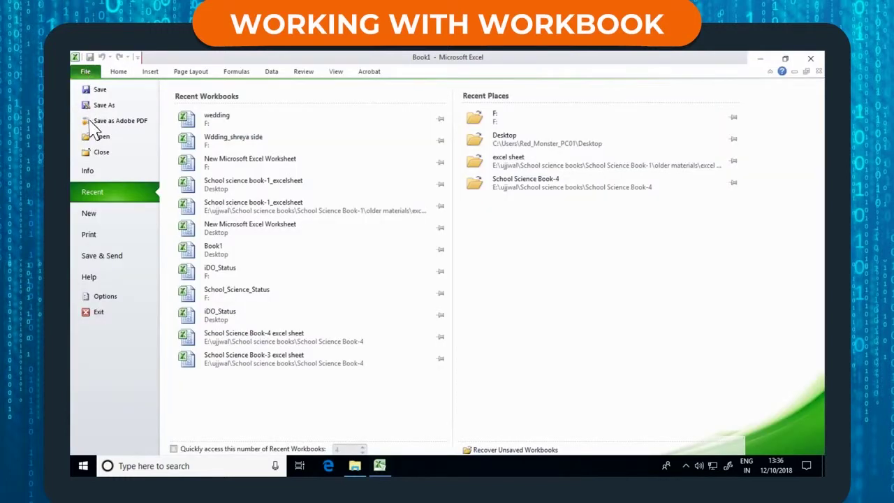
click(93, 213)
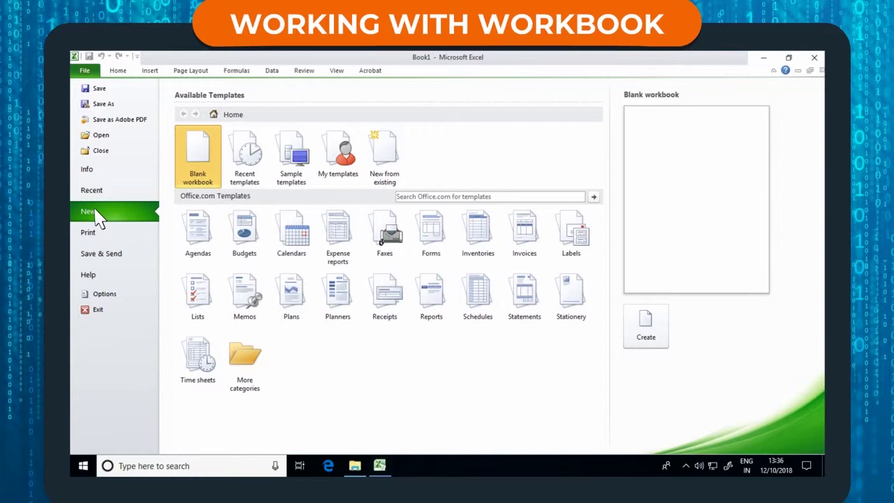
double_click(199, 150)
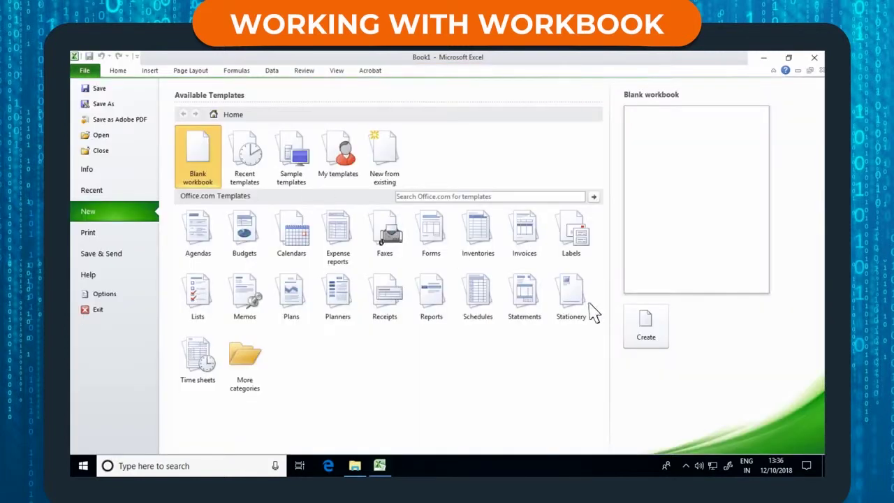
click(647, 327)
double_click(204, 162)
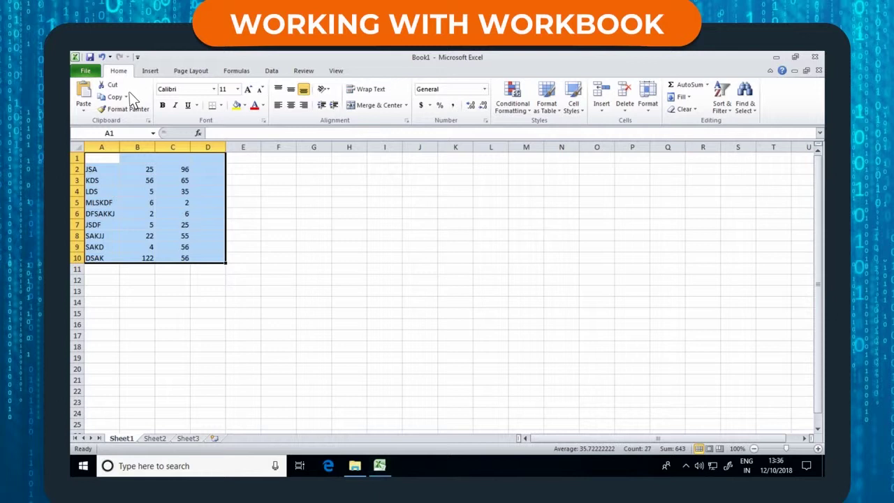
- Save the workbook as Book1 in the Documents library, using the Excel Workbook file type
click(87, 73)
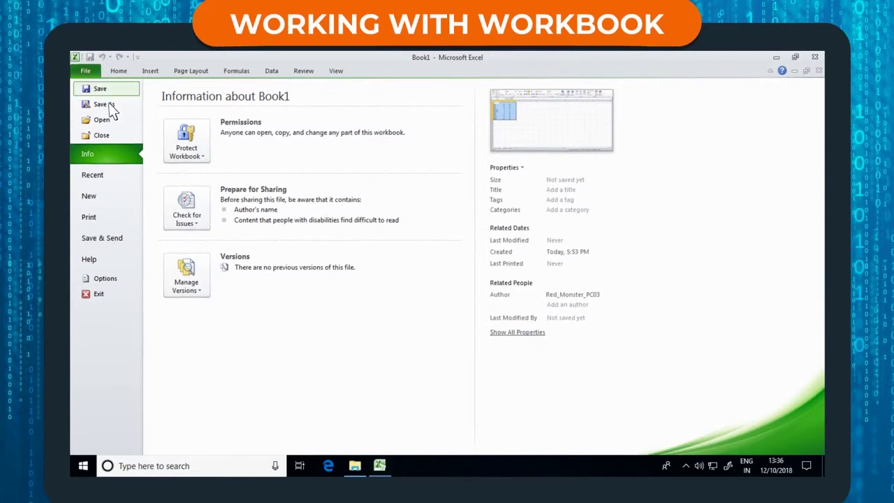
click(109, 106)
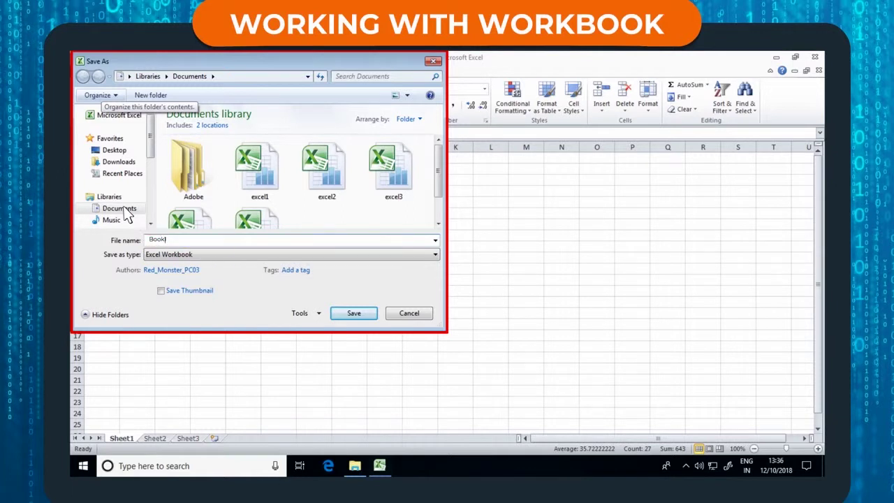
click(354, 314)
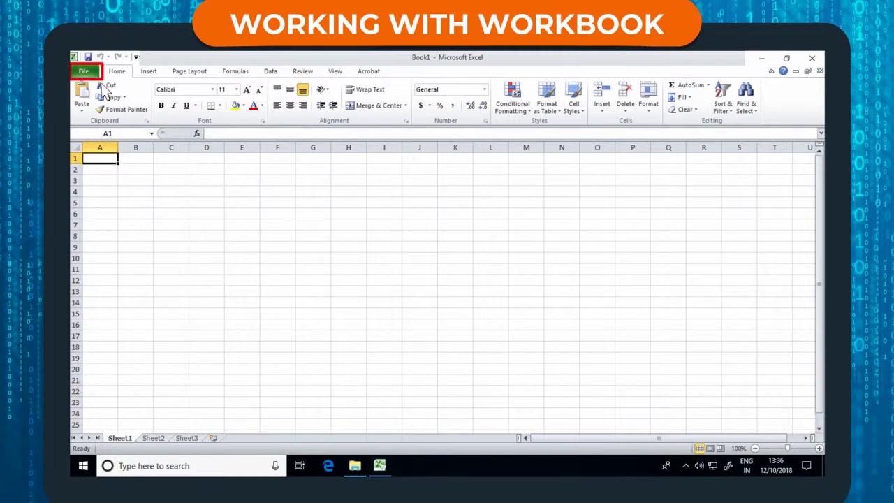
- Open the existing workbook Book1 from the Desktop folder
click(84, 73)
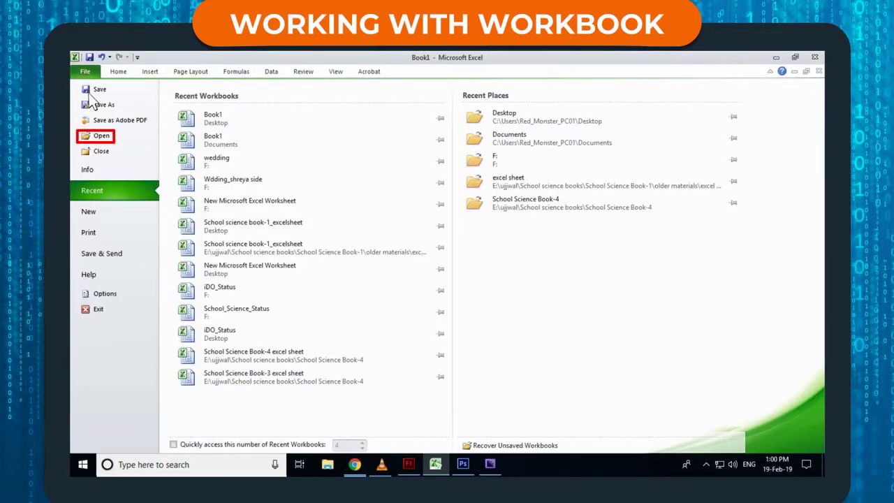
click(100, 137)
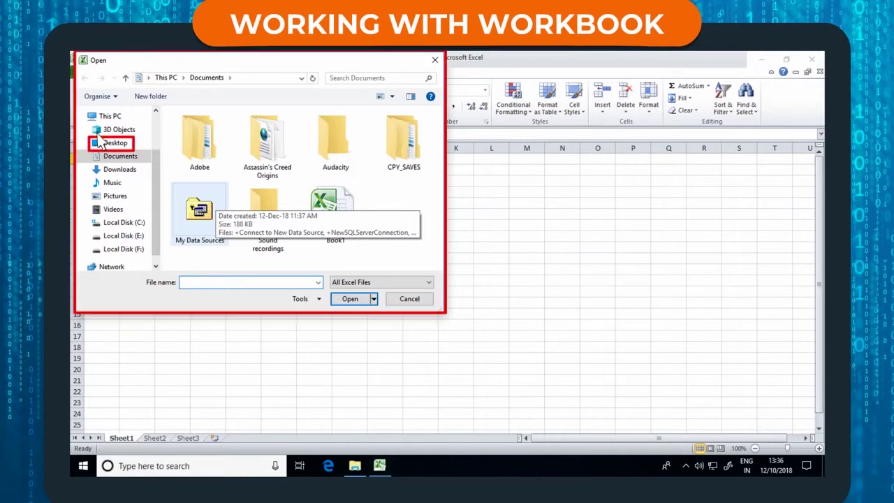
click(113, 143)
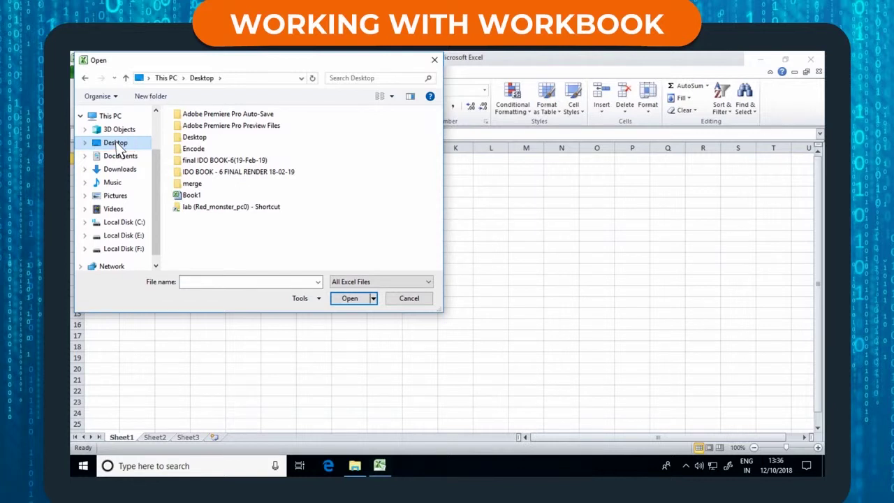
click(187, 195)
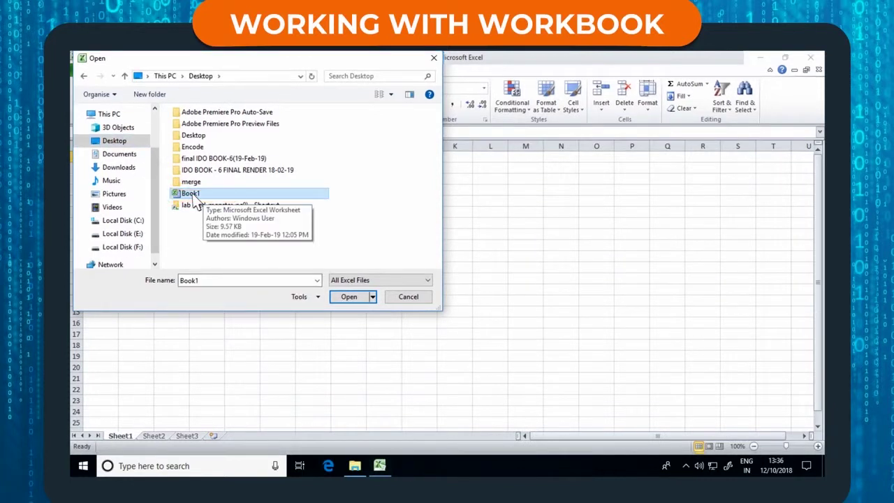
click(353, 297)
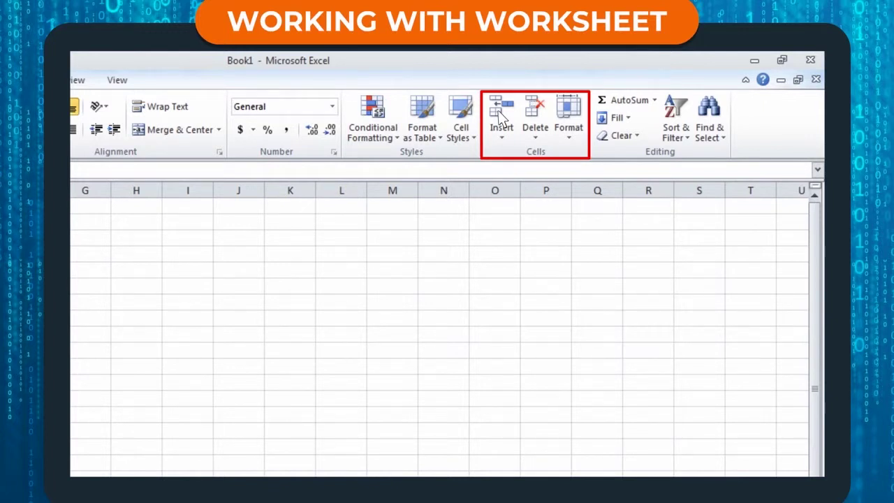
- Insert a new sheet into the workbook, and insert another blank worksheet before Sheet3
click(501, 136)
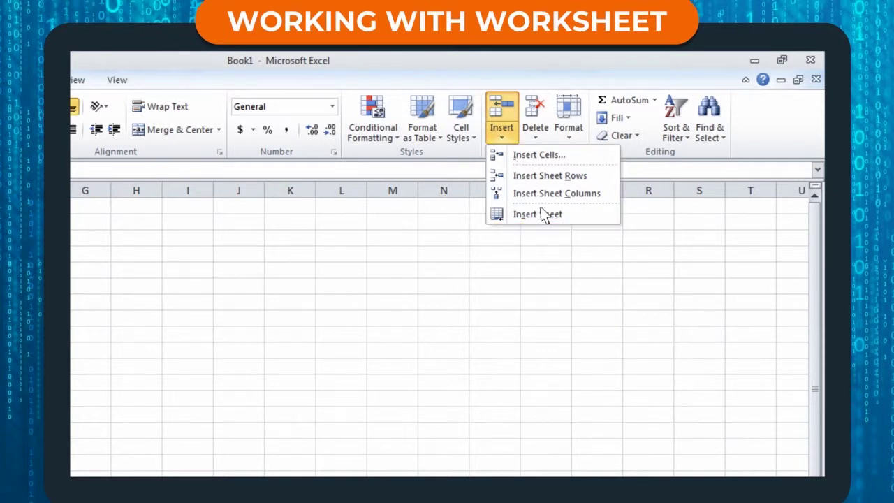
click(544, 213)
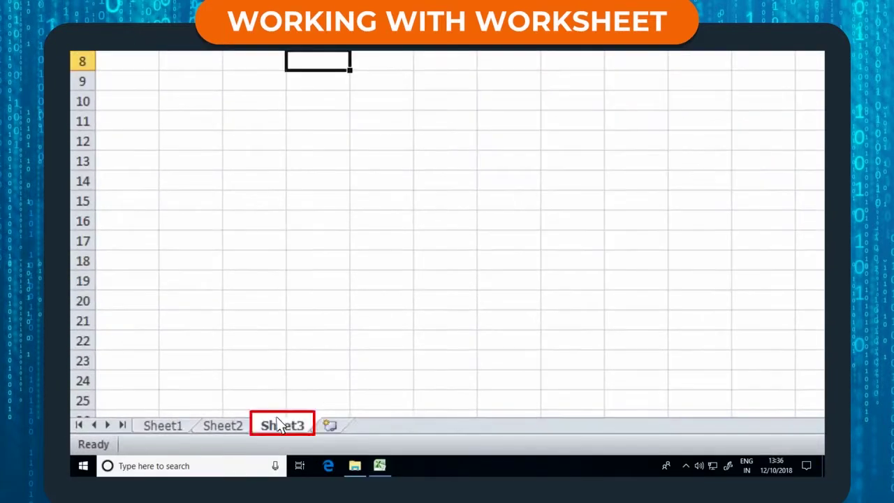
right_click(280, 427)
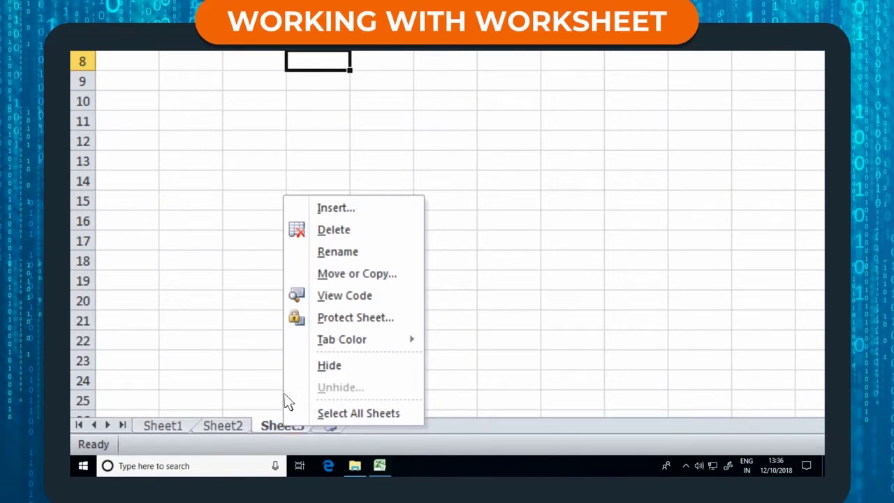
click(338, 209)
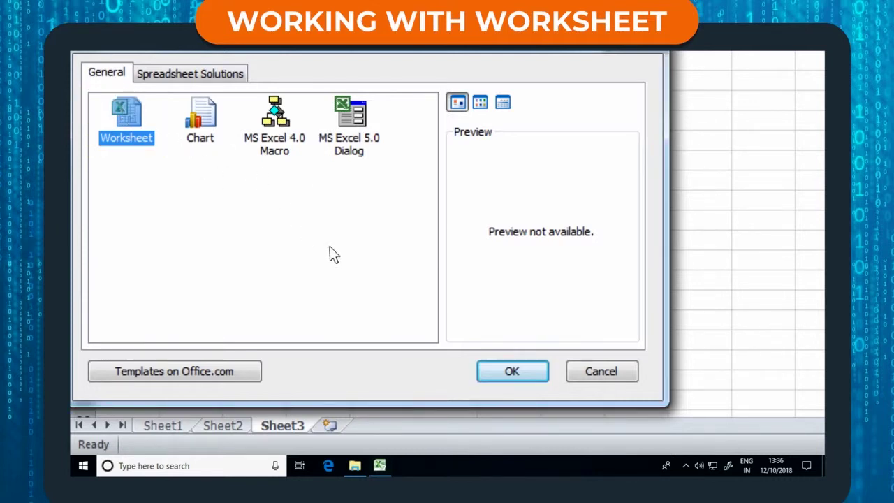
click(512, 370)
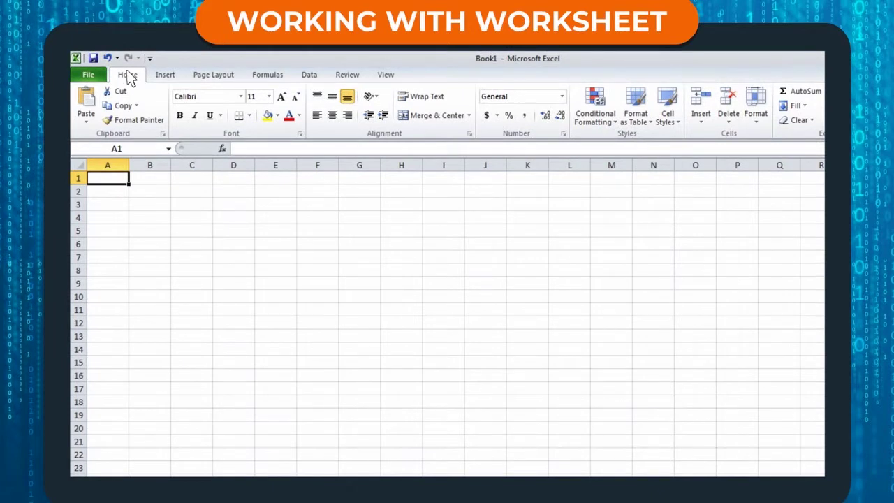
- Delete the active worksheet, and also delete the worksheet named Sheet10
click(728, 114)
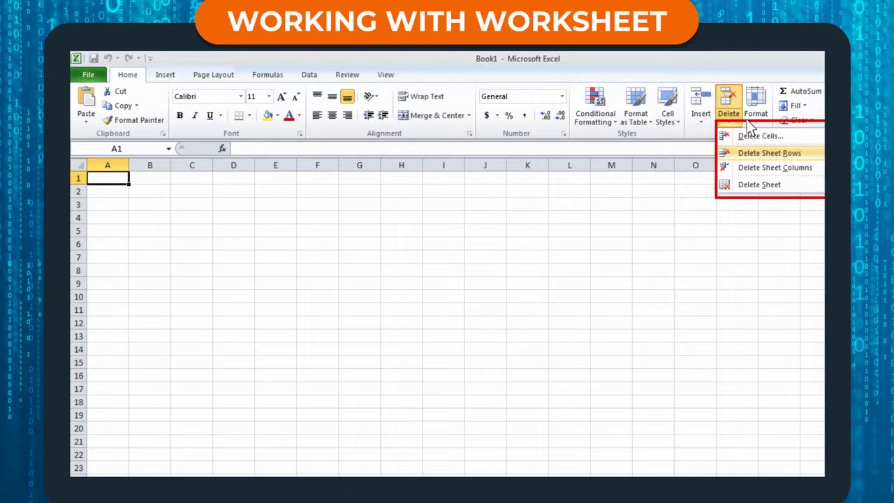
click(767, 186)
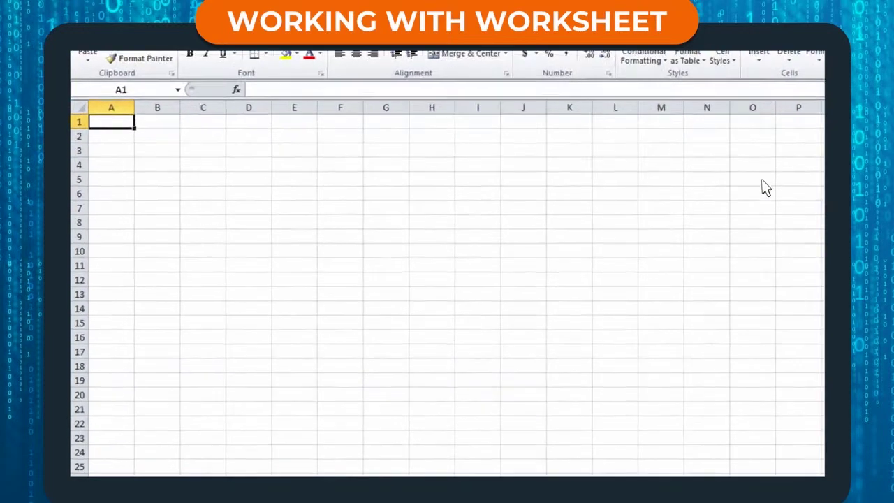
right_click(255, 431)
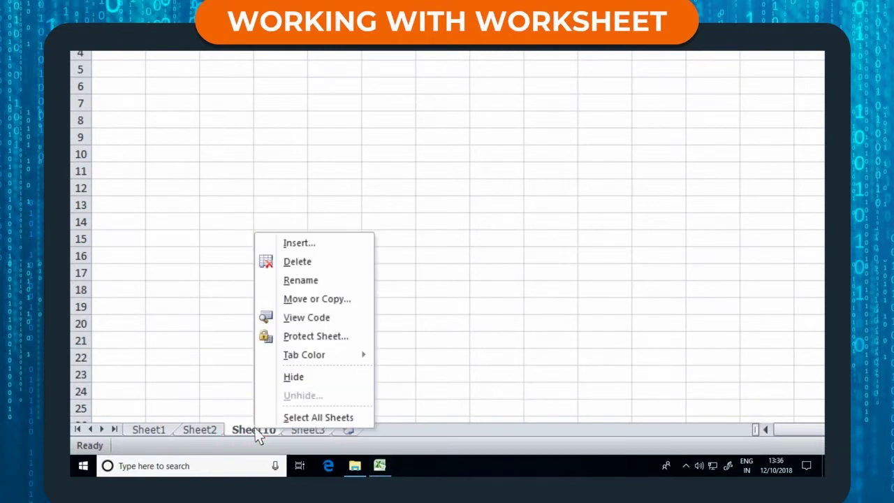
click(301, 260)
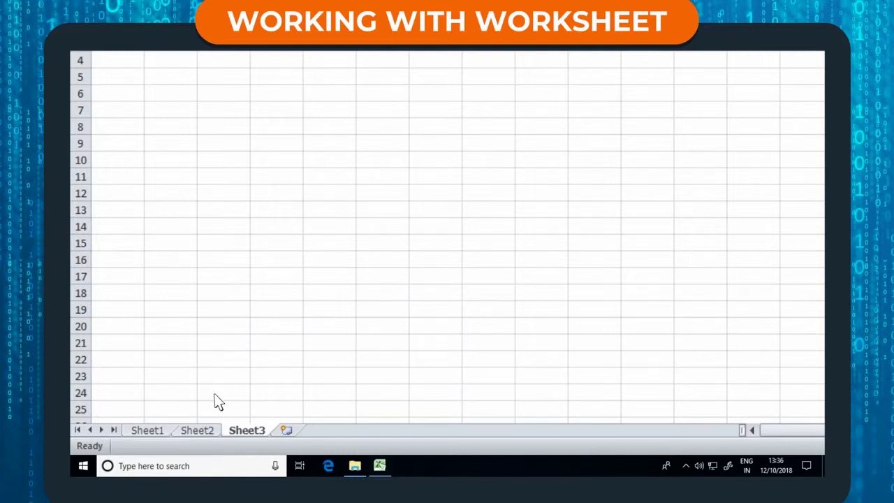
- Switch to the Sheet2 worksheet and rename it as Title
click(198, 429)
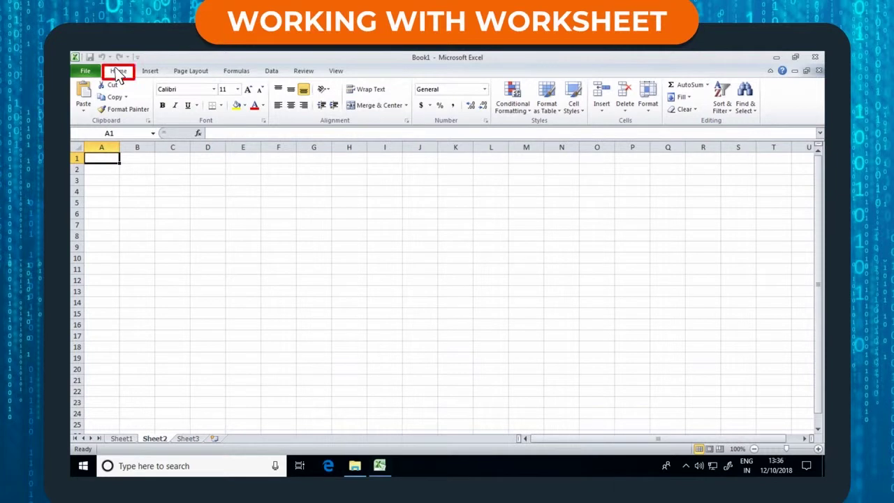
click(648, 101)
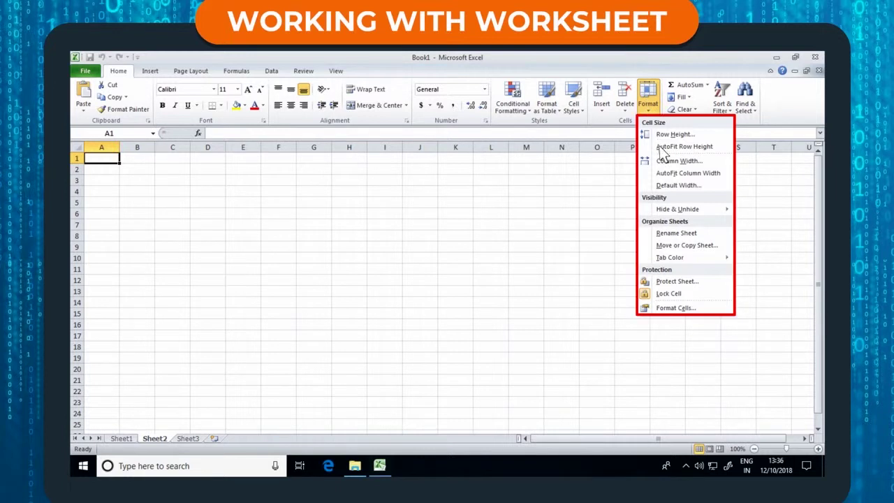
click(676, 233)
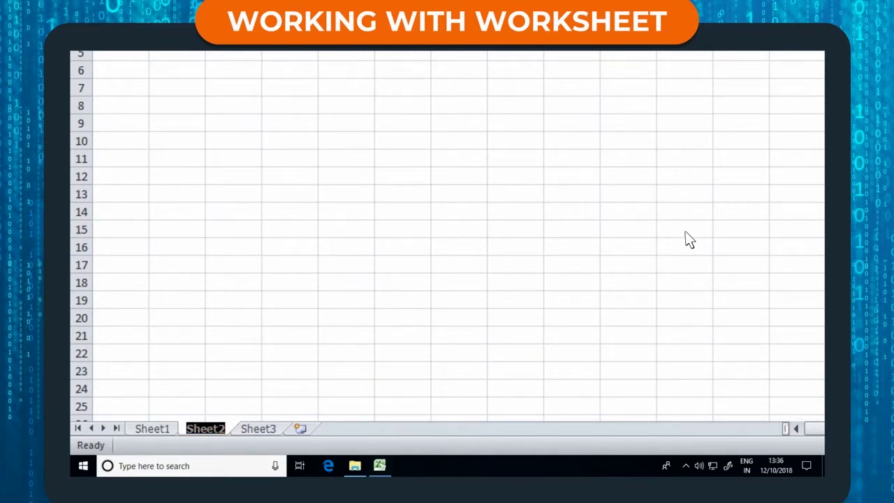
text(Title)
key(Return)
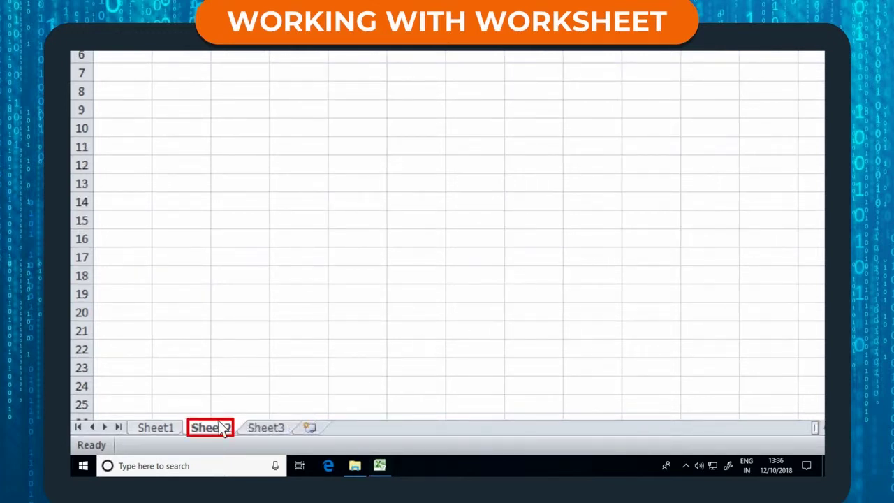
- Rename the Sheet2 worksheet once more, entering Title as its name
right_click(210, 426)
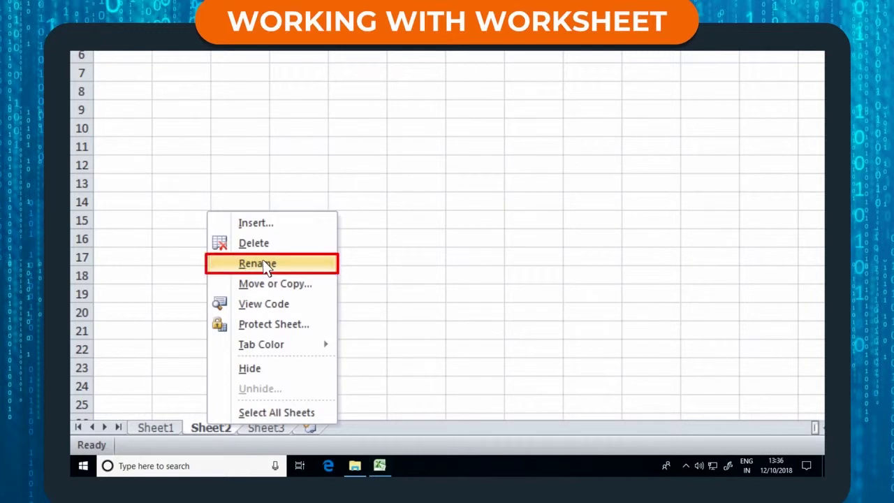
click(259, 264)
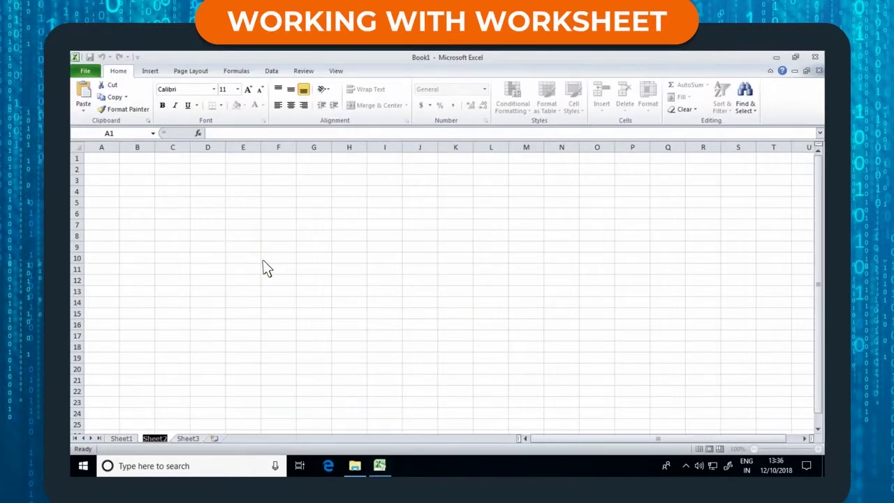
text(Title)
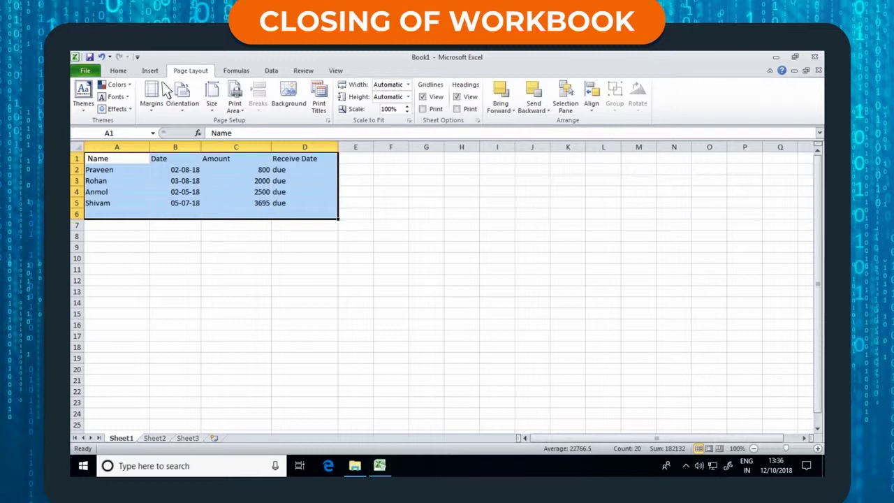
- Close the workbook with the due amounts, and close the Home Bugdet workbook while saving its changes
click(85, 72)
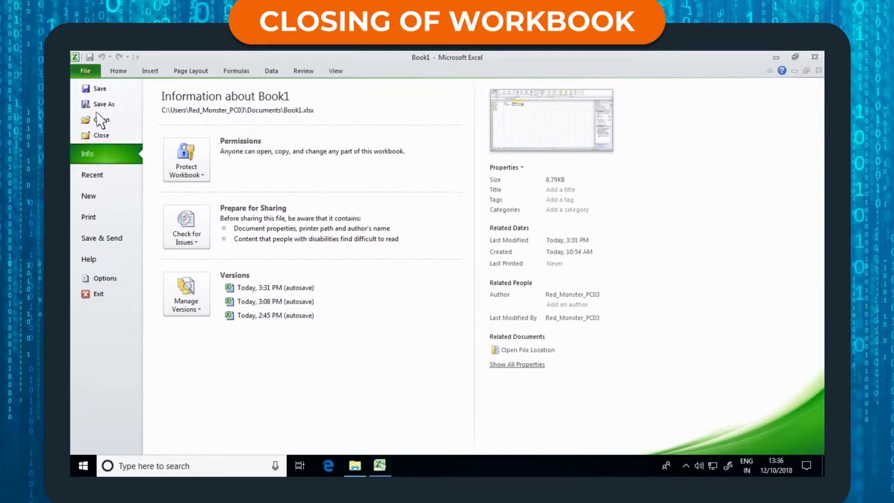
click(101, 135)
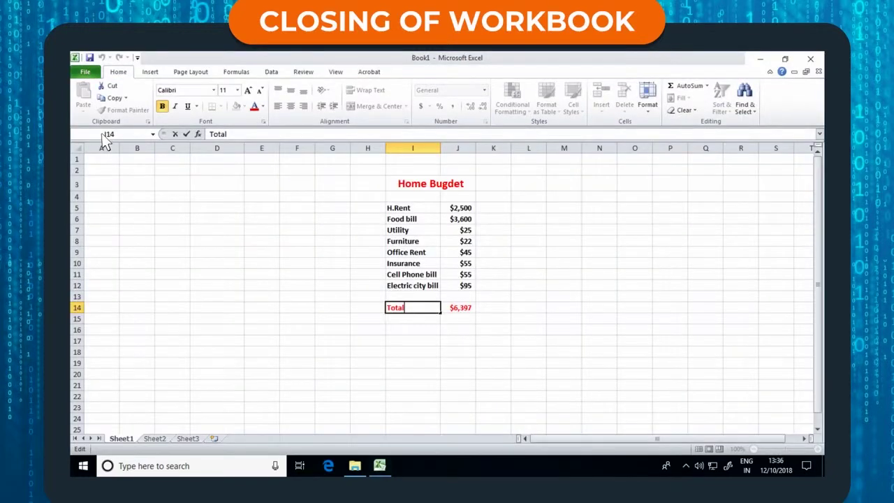
click(818, 72)
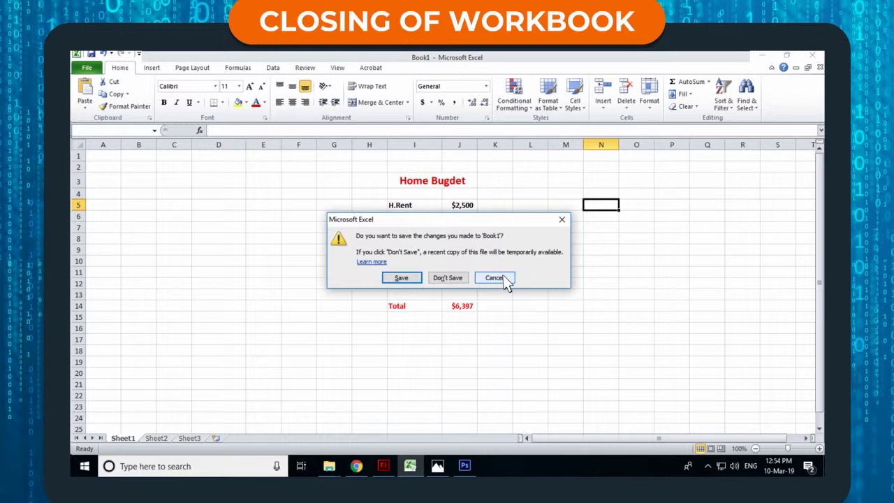
click(401, 277)
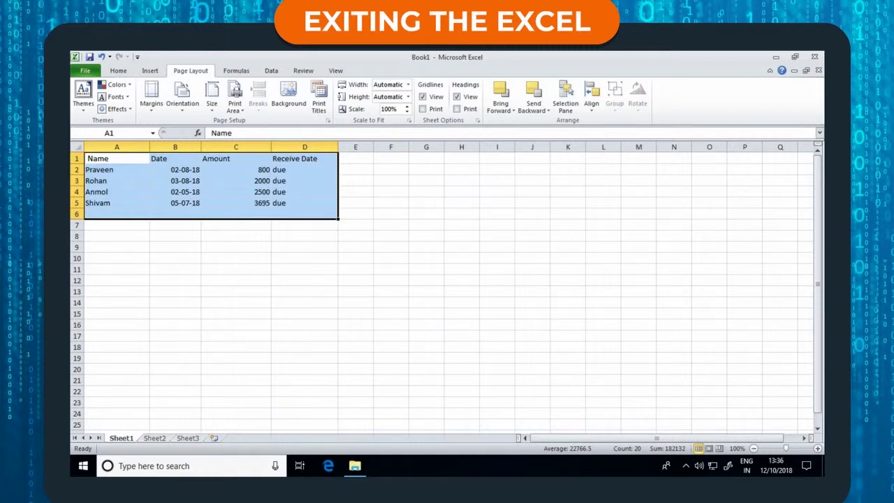
- Exit Excel completely, closing the Book1 workbook and its program window
click(85, 71)
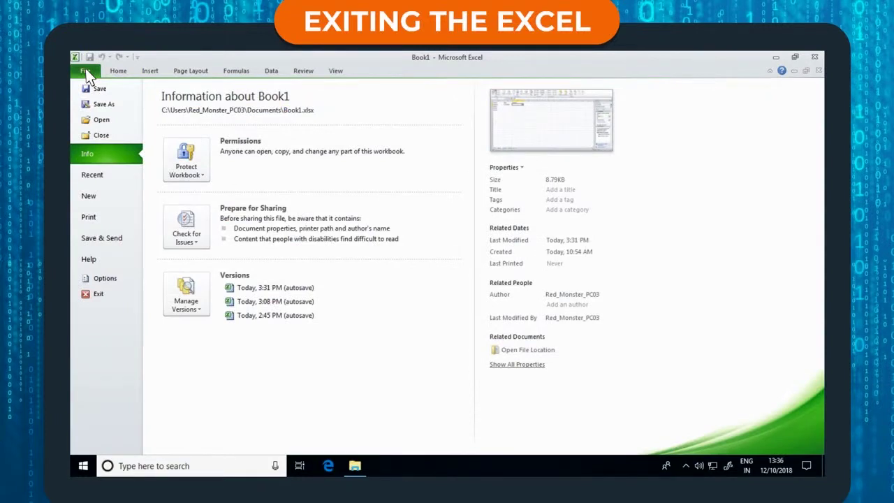
click(112, 292)
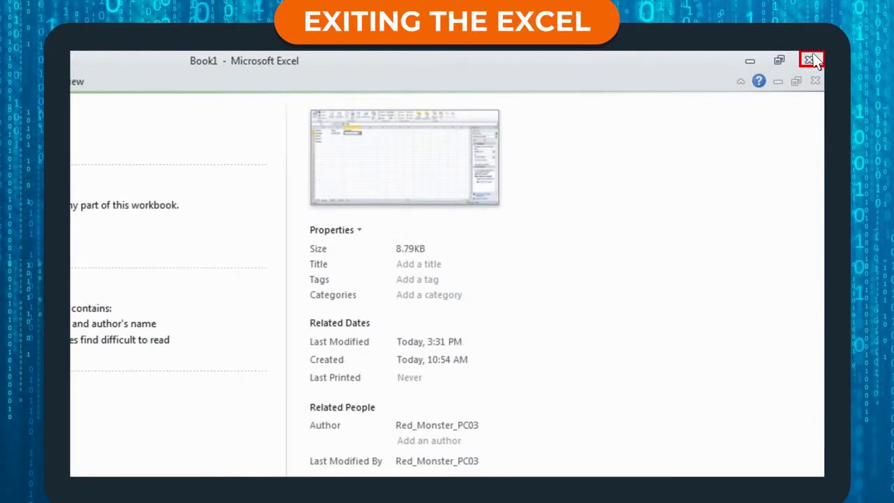
click(811, 60)
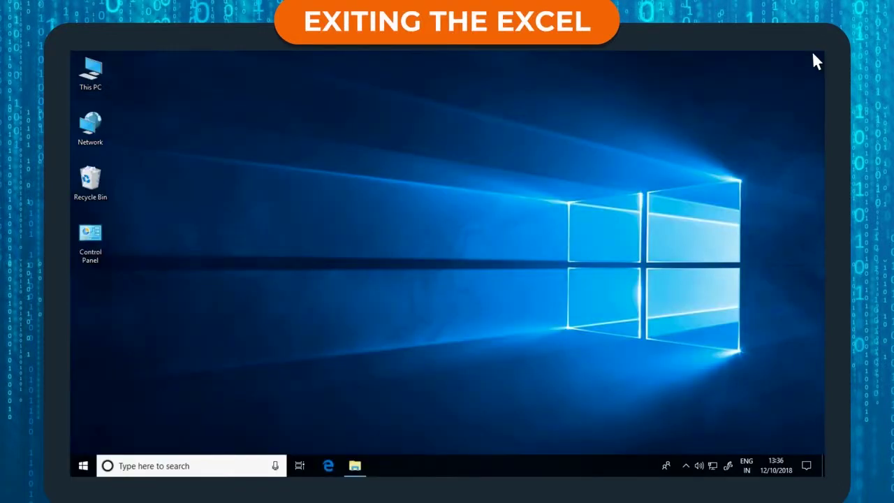